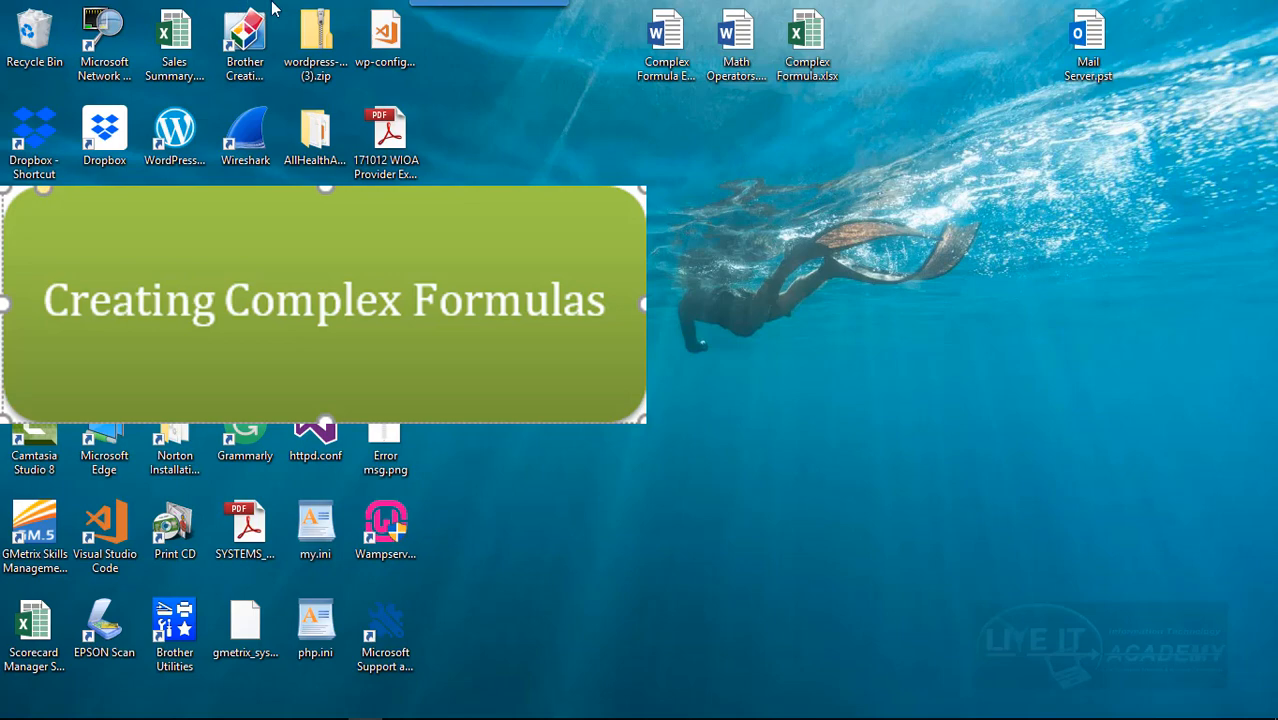
Open Complex Formula Explain.docx from the desktop and examine its simple and complex formula explanations, including the cell reference example.
click(672, 66)
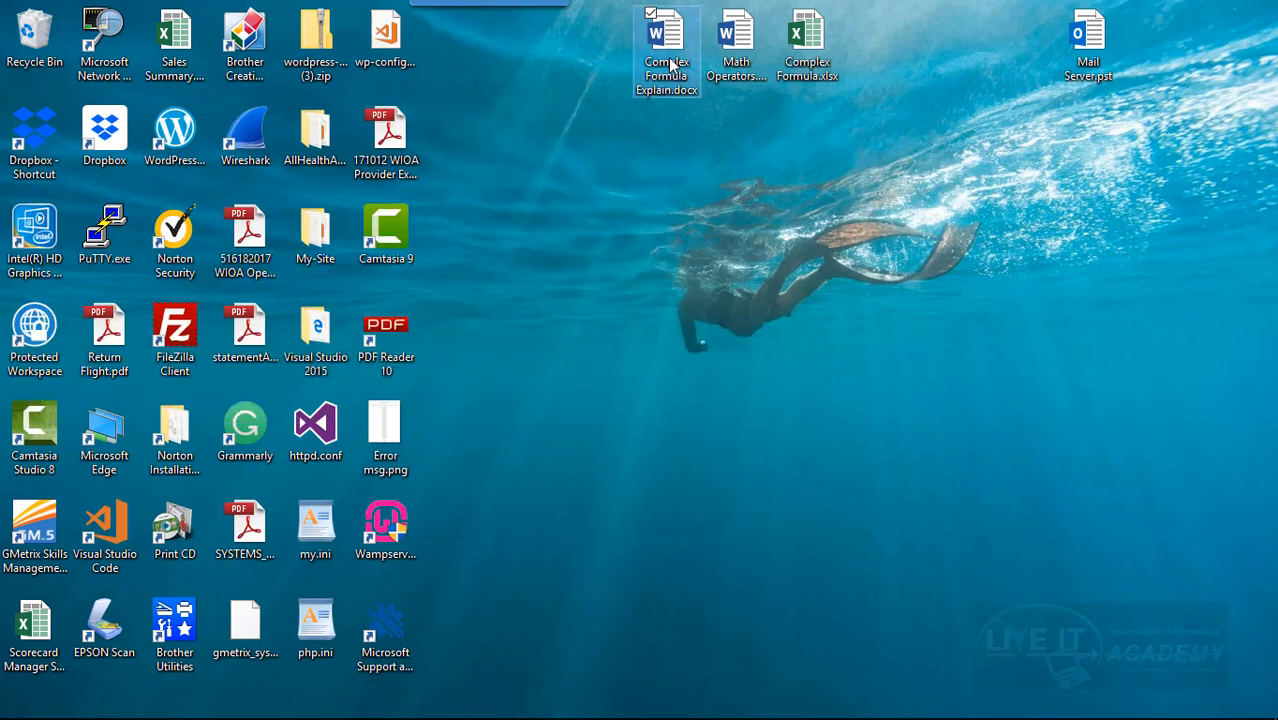
double_click(672, 64)
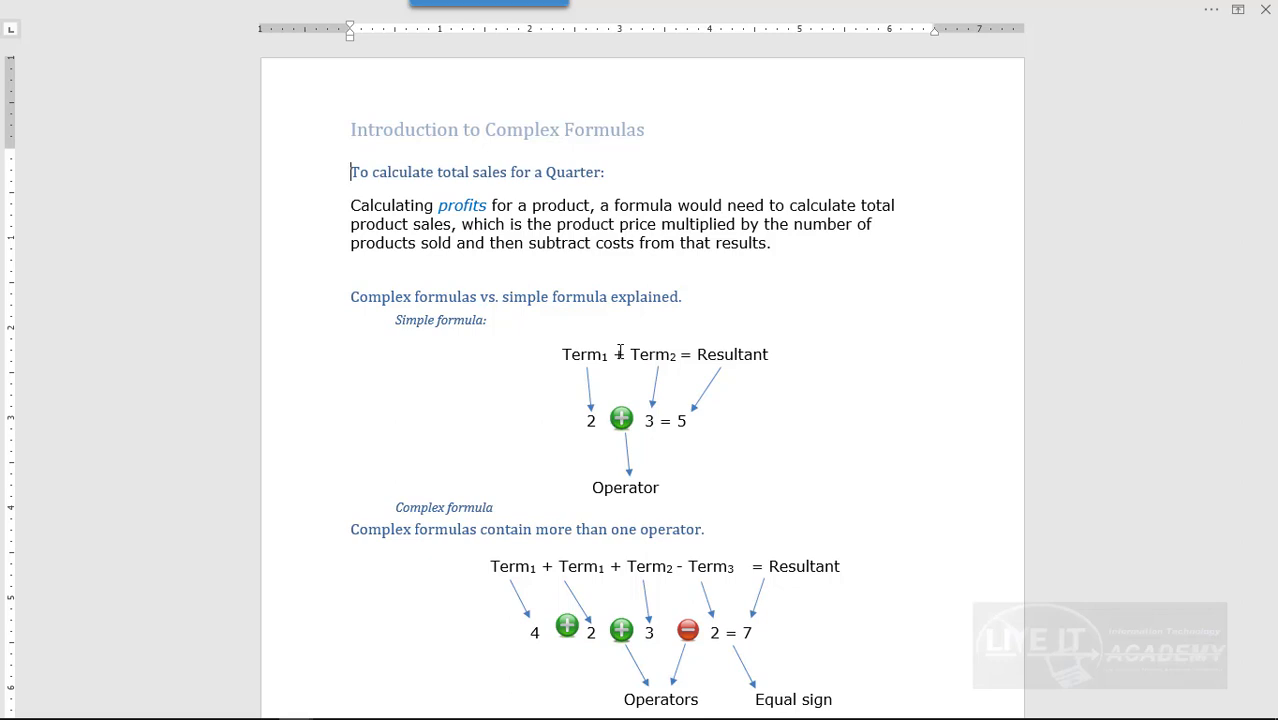
scroll(630, 430, down, 3)
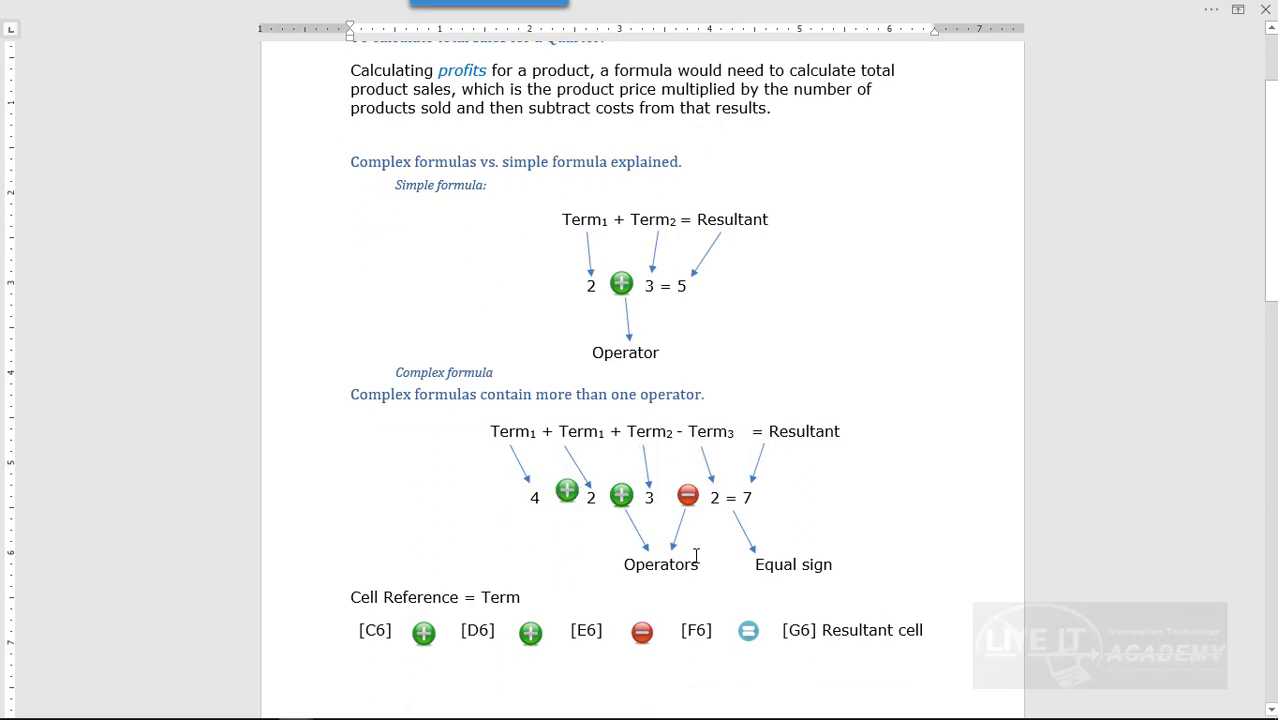
scroll(704, 504, down, 1)
scroll(707, 434, up, 1)
scroll(707, 434, up, 3)
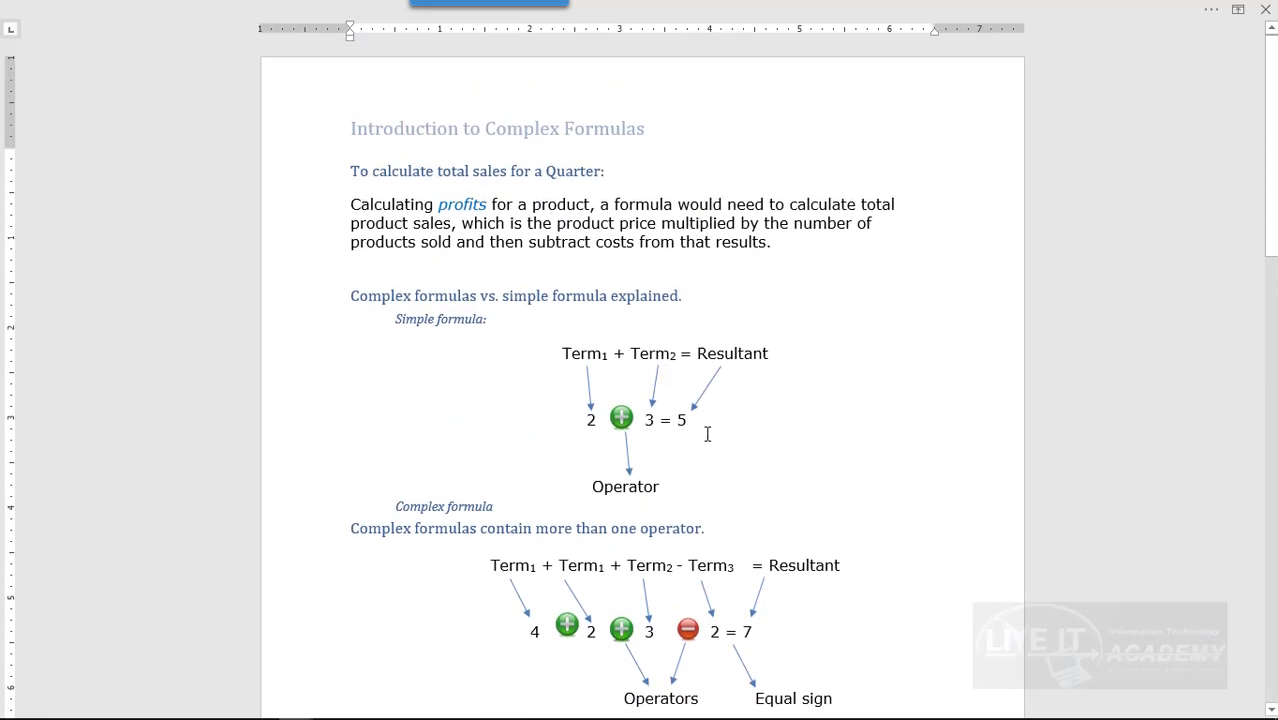
scroll(631, 474, down, 3)
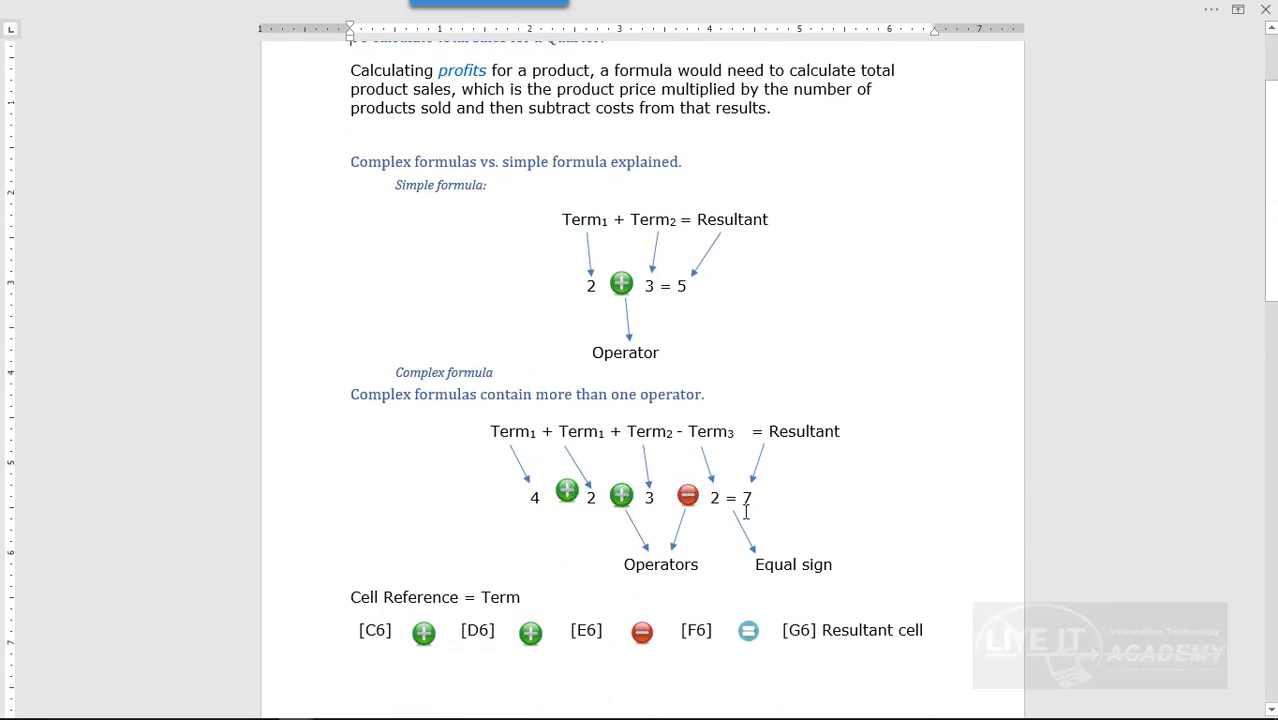
scroll(745, 508, down, 3)
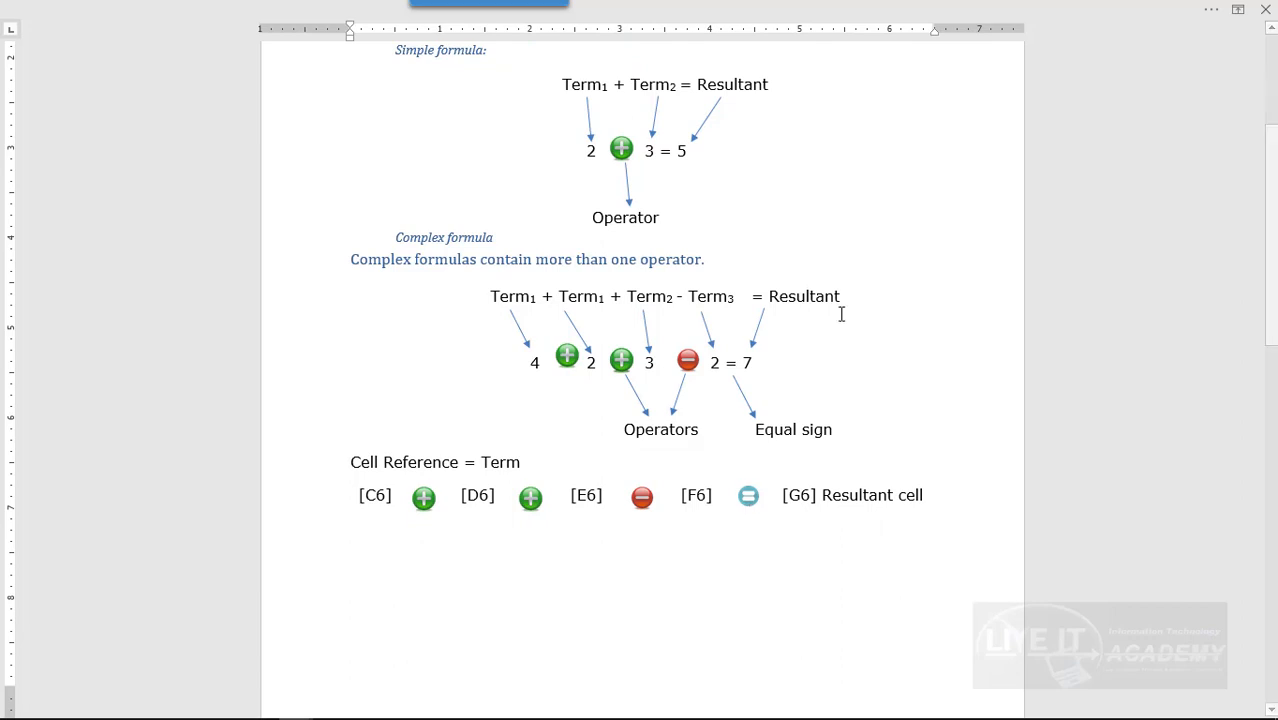
scroll(608, 34, up, 4)
scroll(651, 126, up, 3)
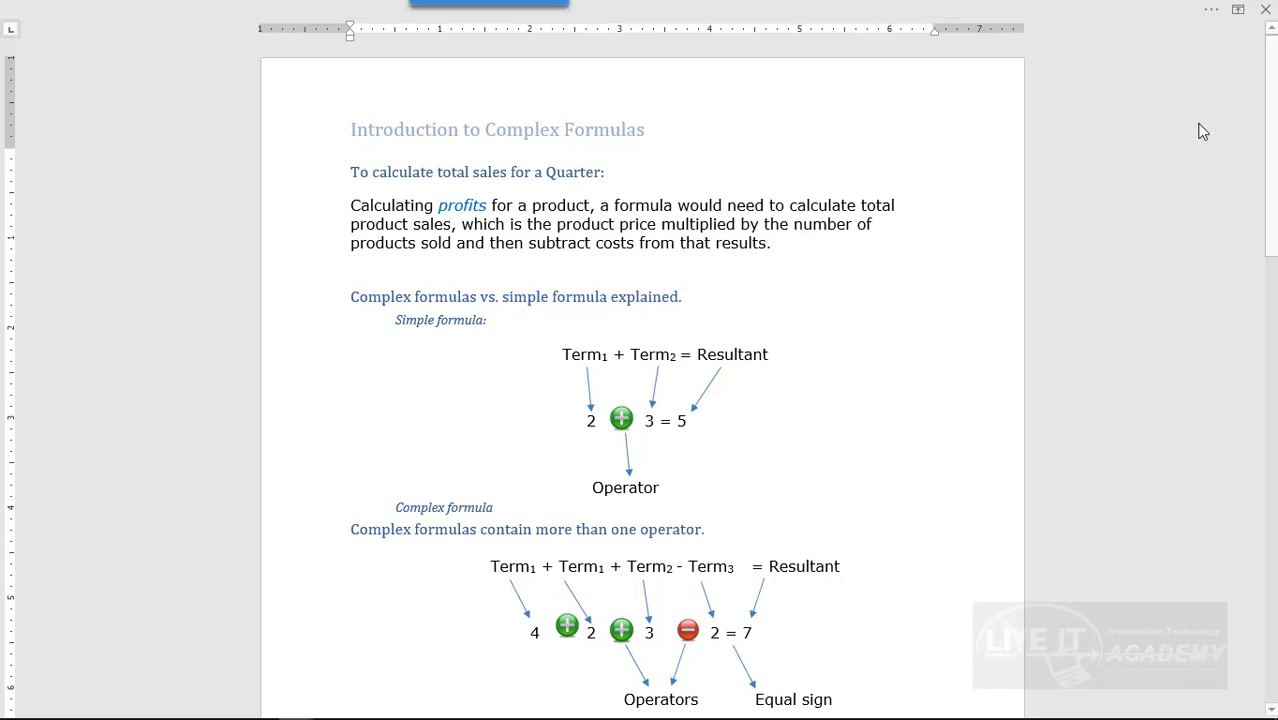
Minimize the Word document and open the Complex Formula.xlsx workbook from the desktop in Excel.
click(1213, 12)
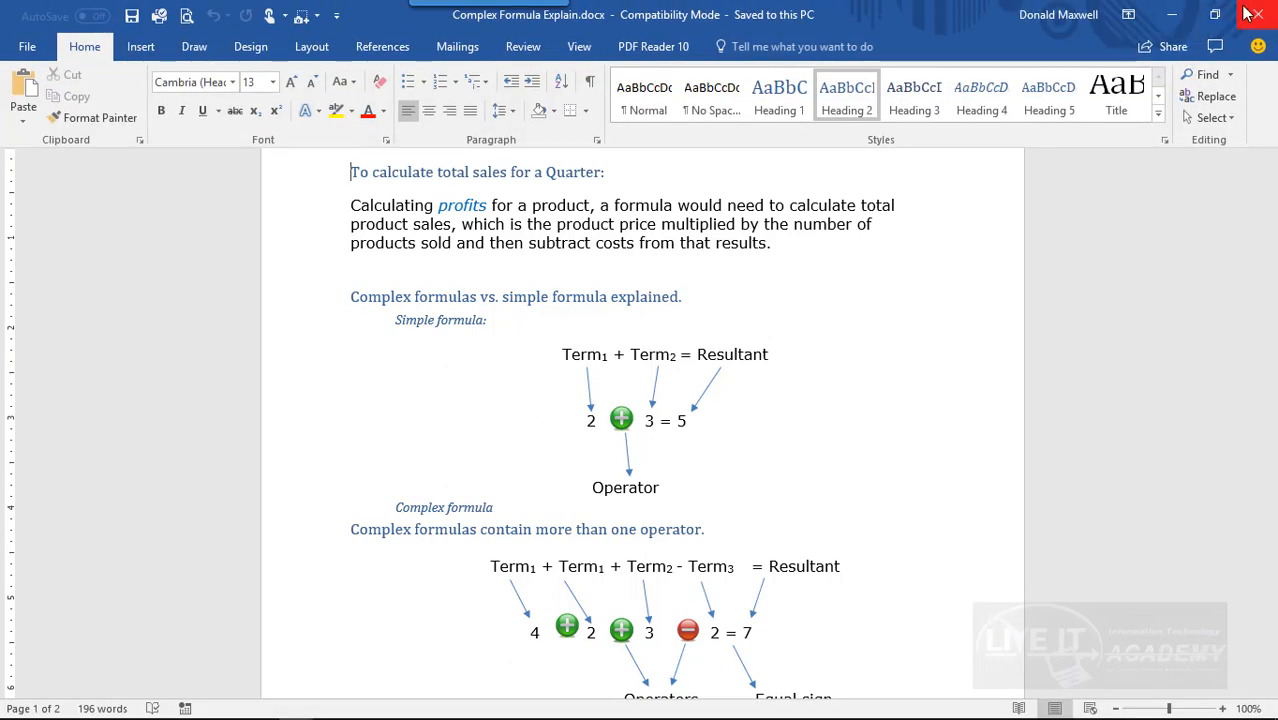
click(1172, 14)
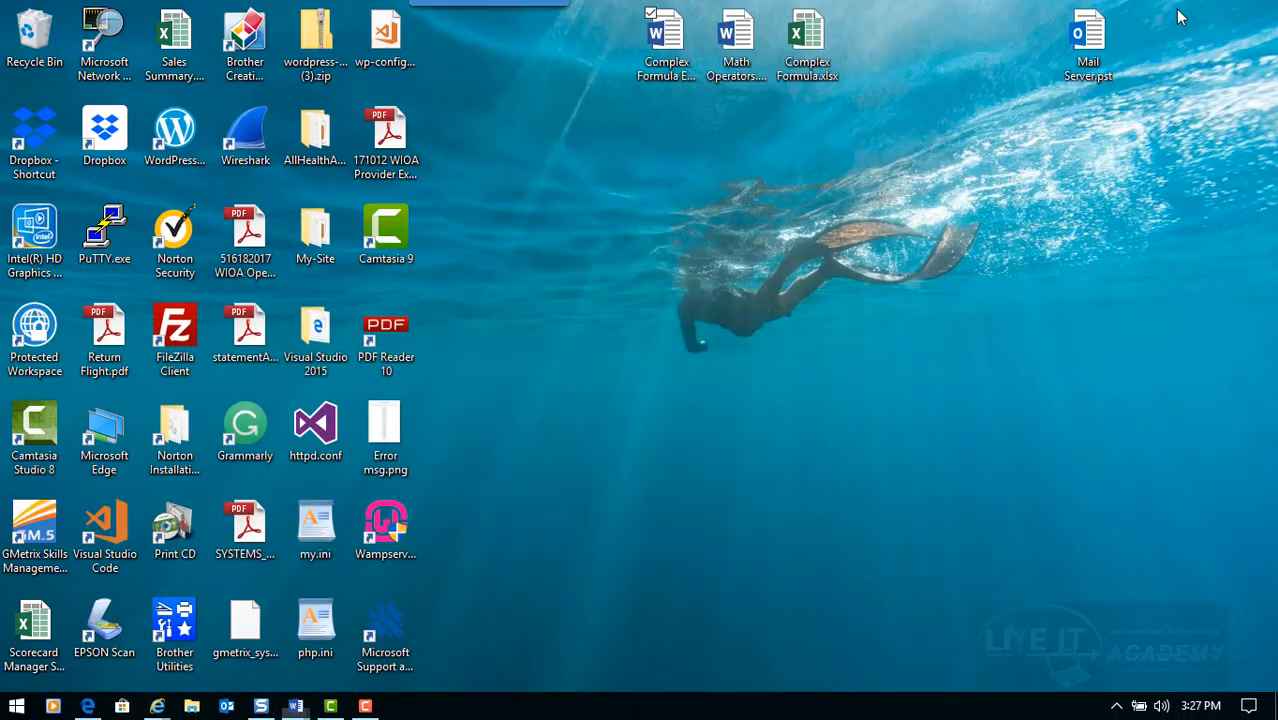
double_click(808, 40)
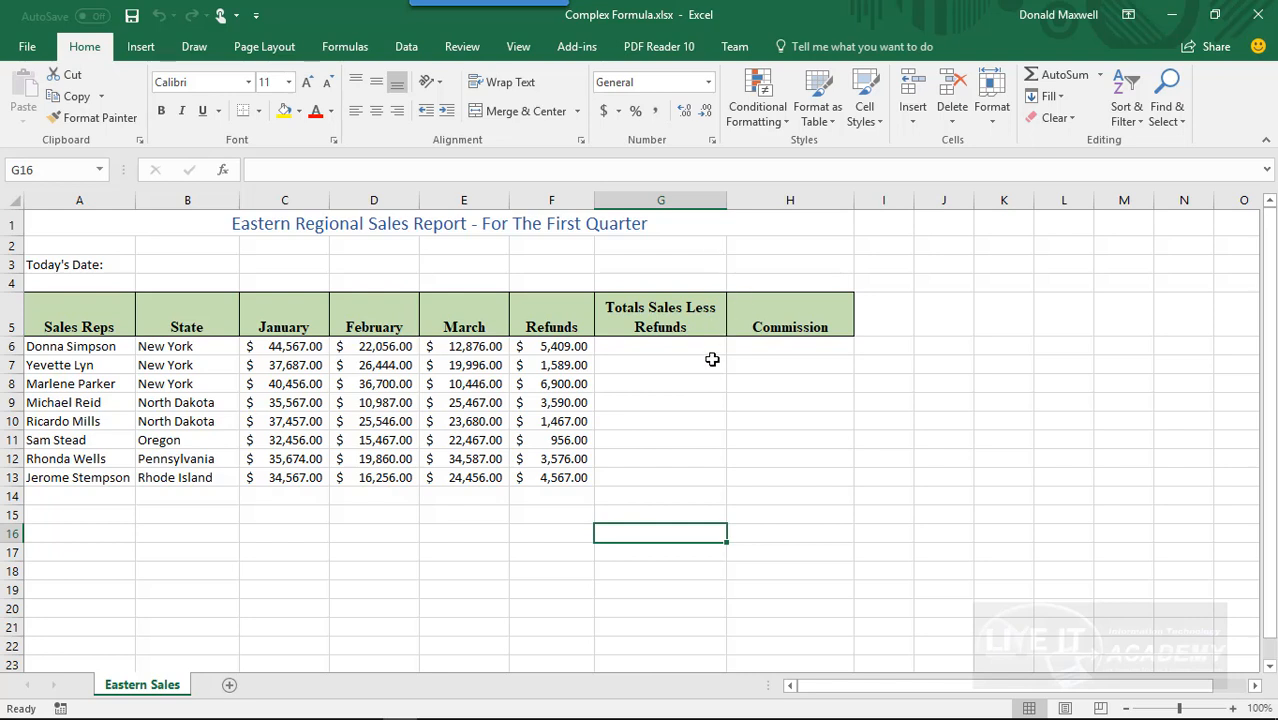
Enter the formula =C6+D6+E6-F6 in cell G6 to total the first sales rep's three months less refunds.
click(661, 349)
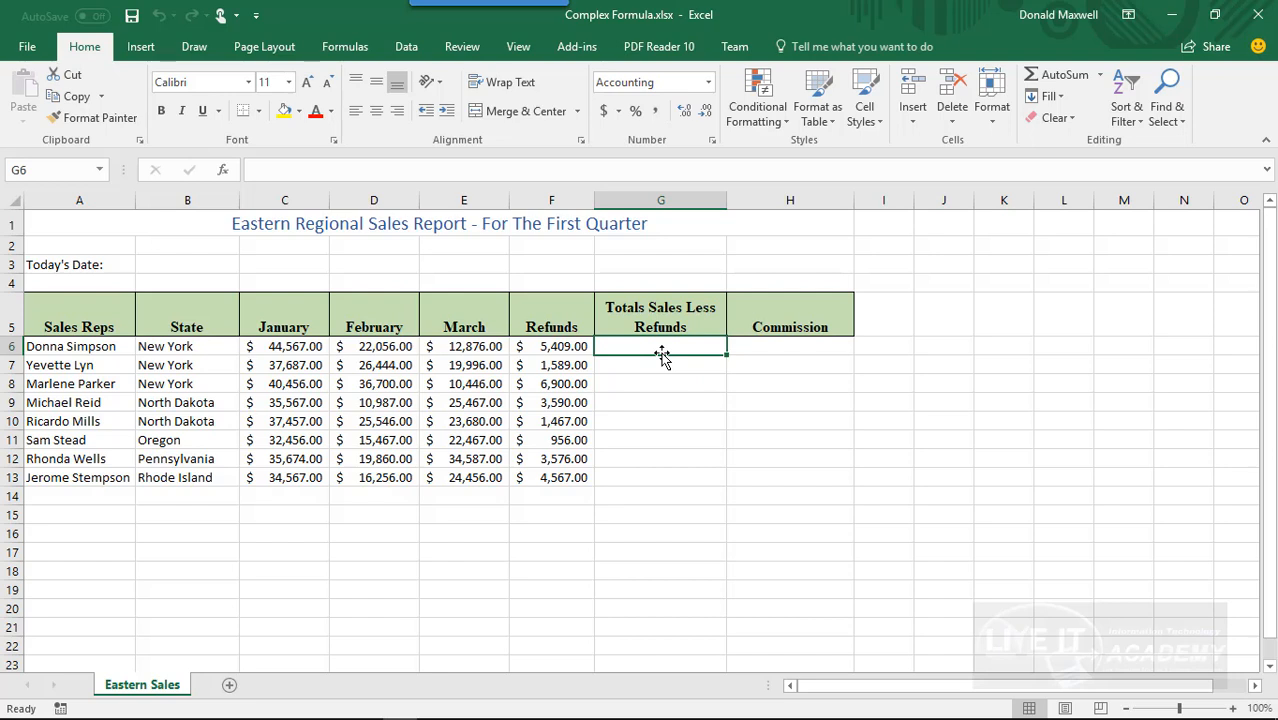
text(=)
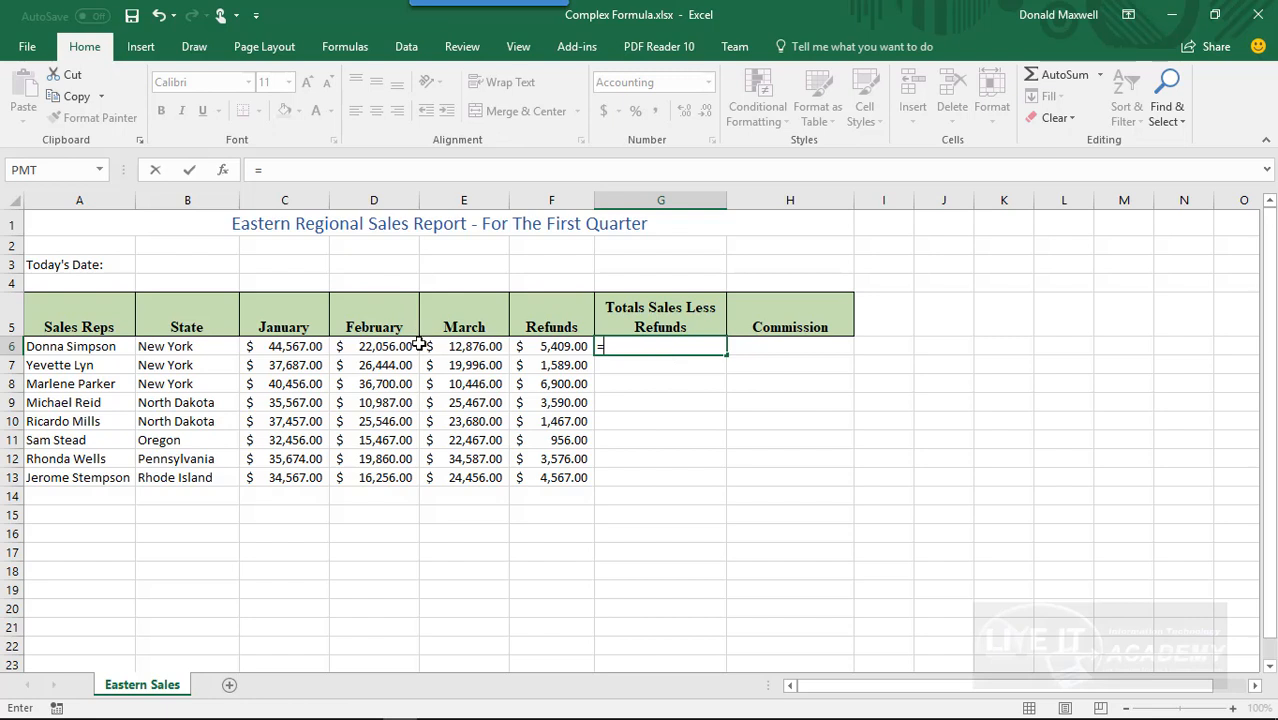
click(299, 353)
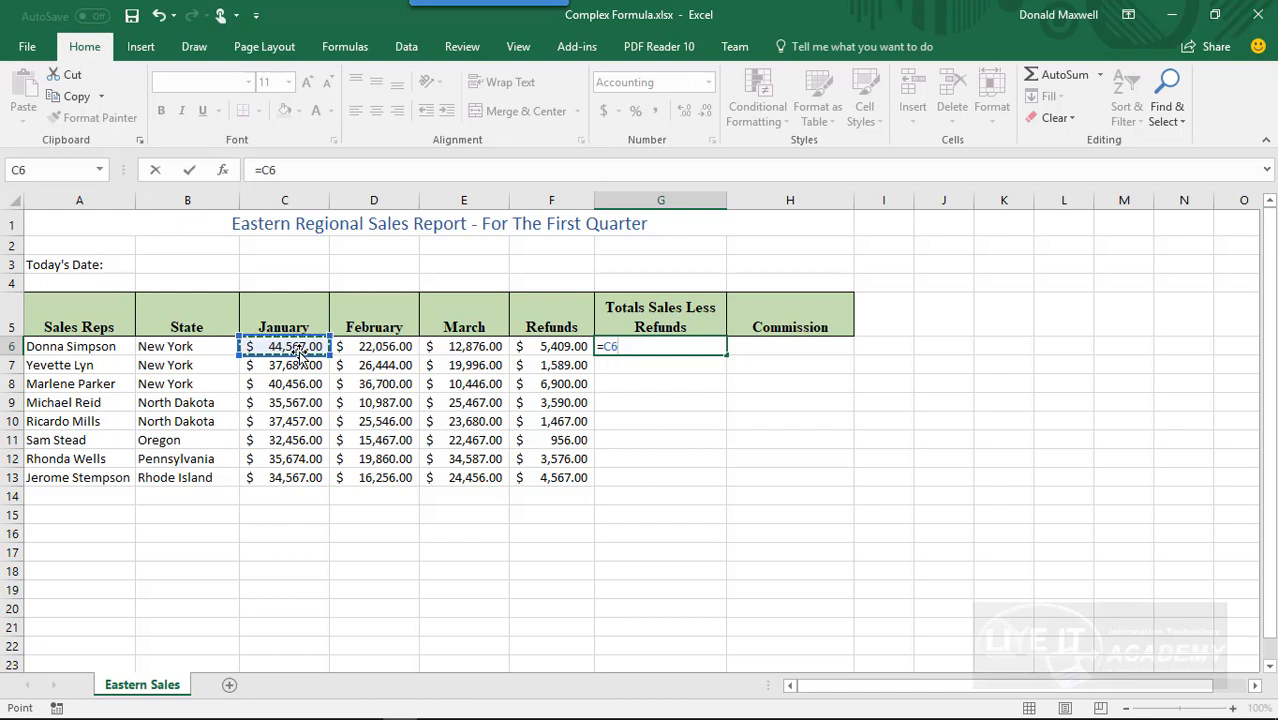
text(+)
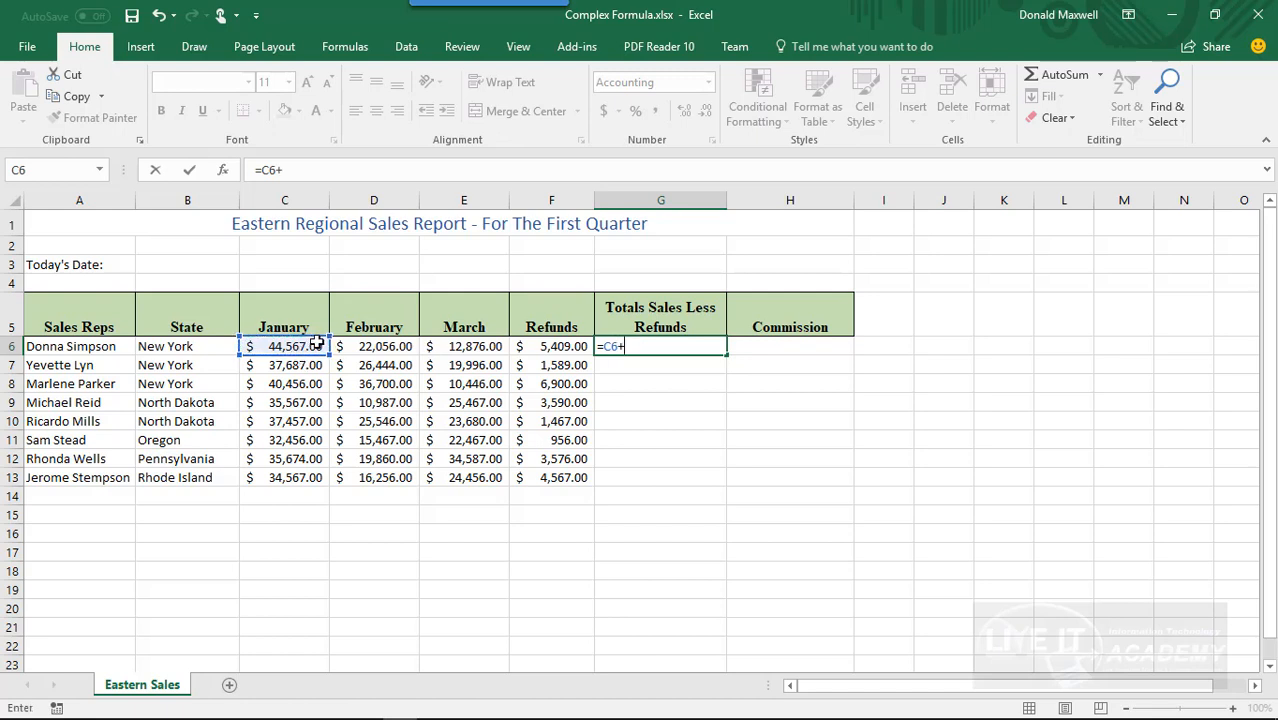
click(396, 346)
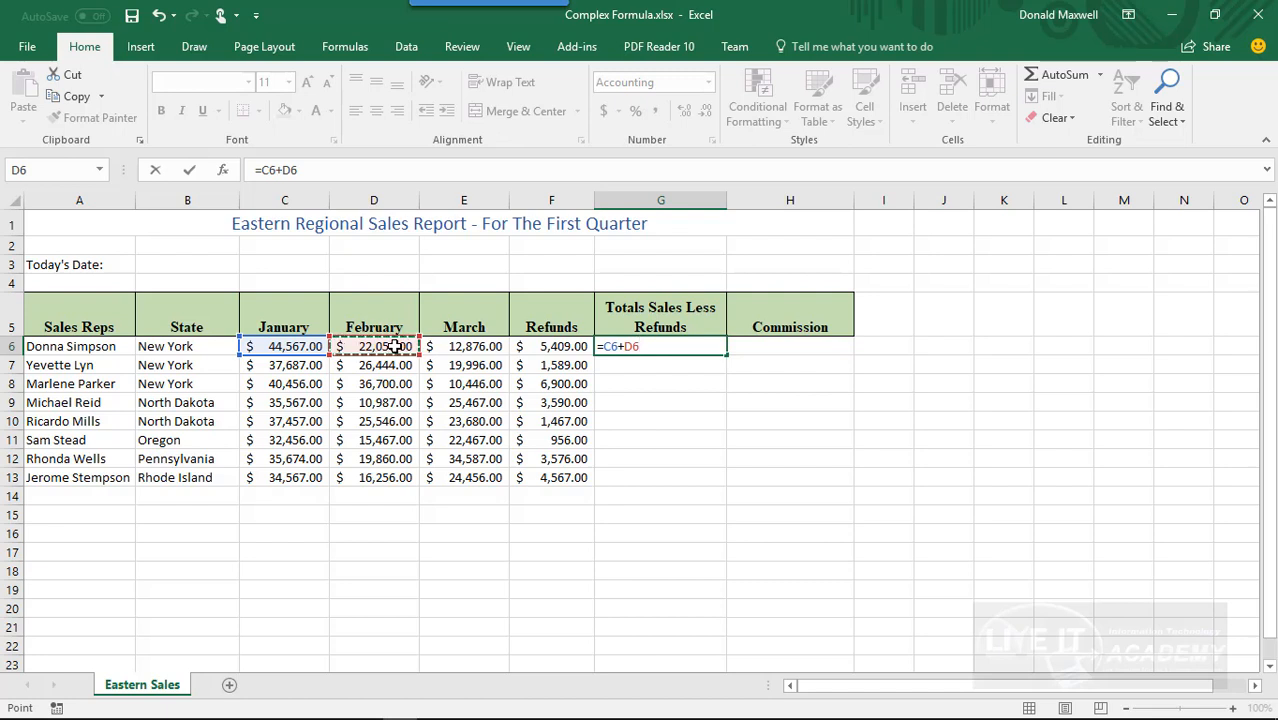
text(+)
click(471, 346)
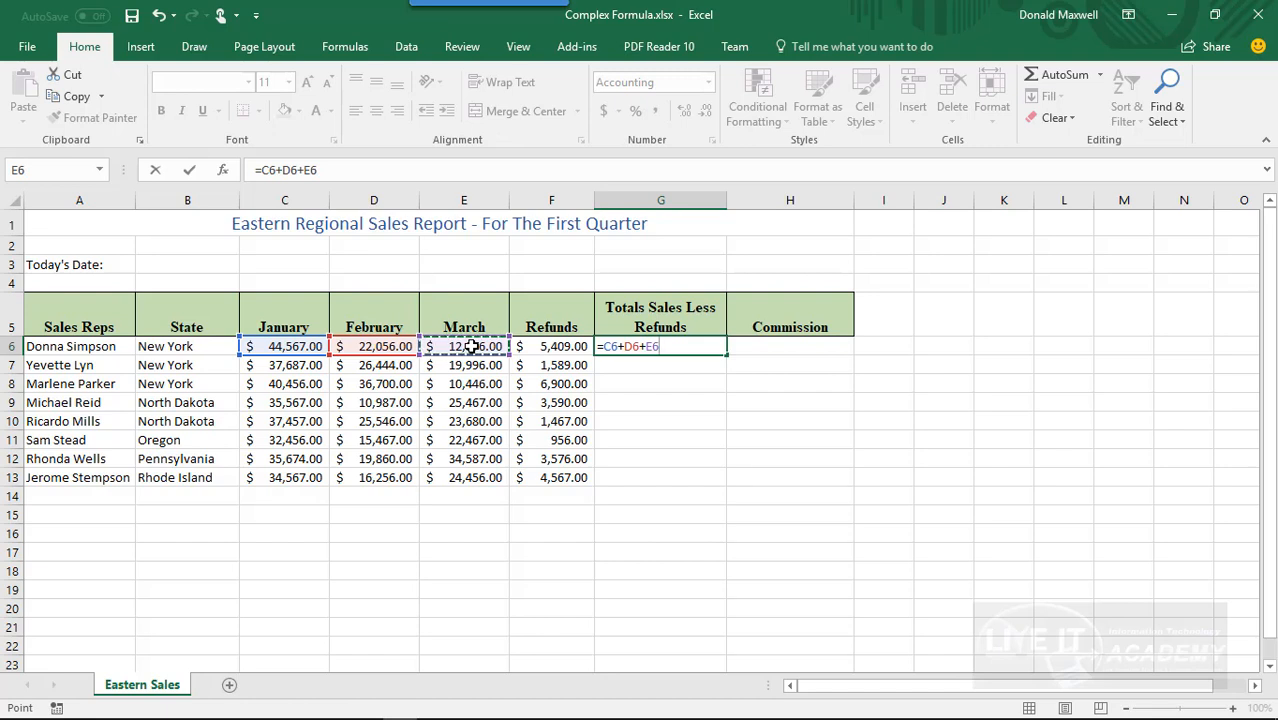
text(-)
click(556, 346)
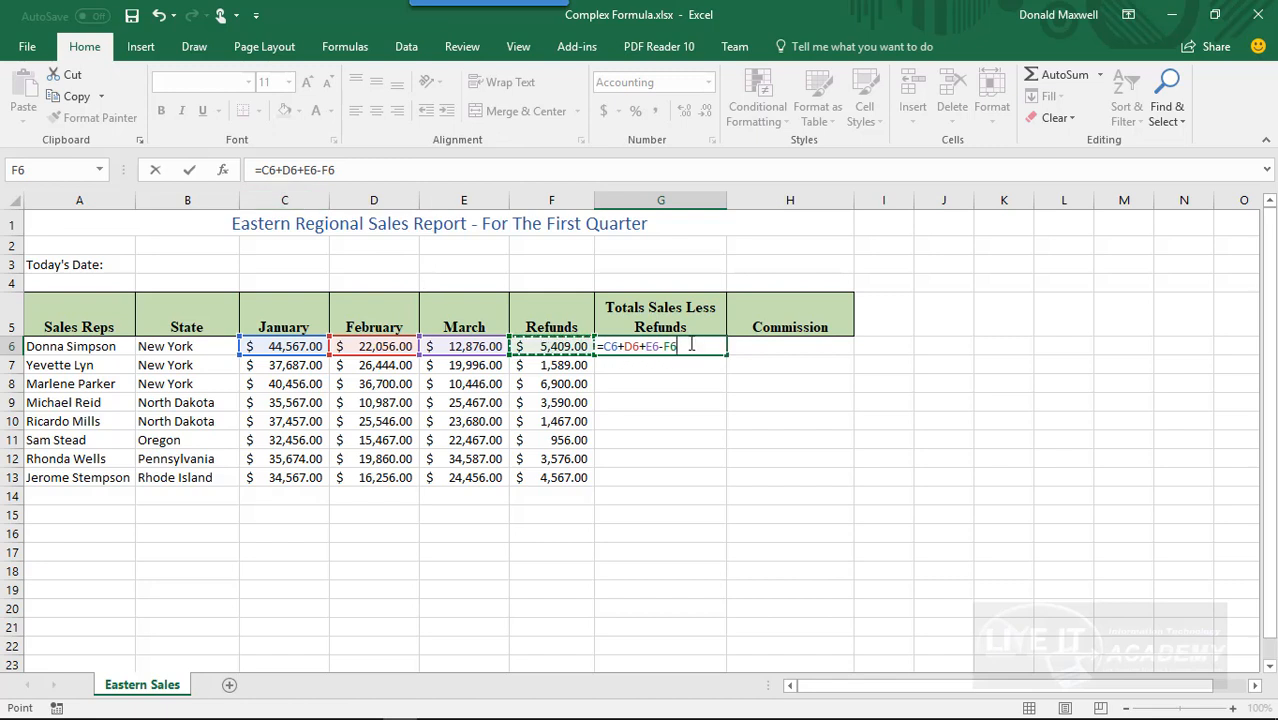
key(Return)
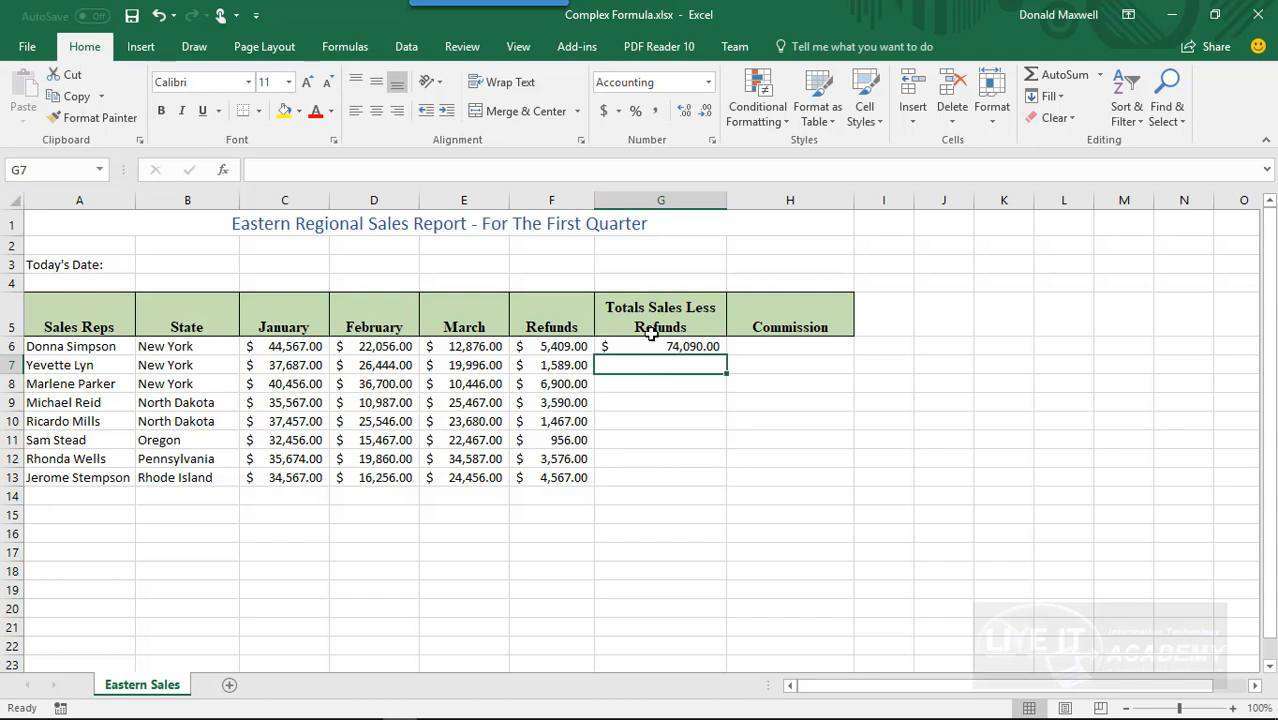
Fill the G6 formula down through G13 and check the adjusted cell references in the copied formulas.
click(650, 346)
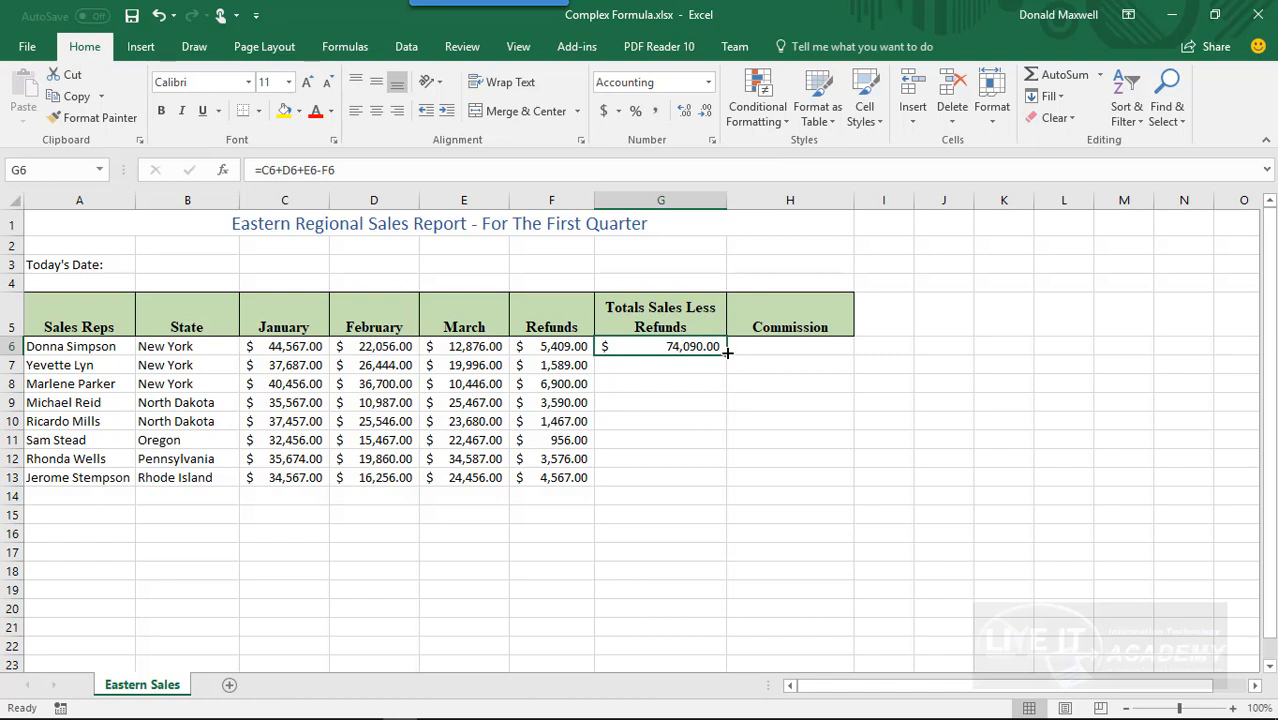
drag(727, 356, 722, 486)
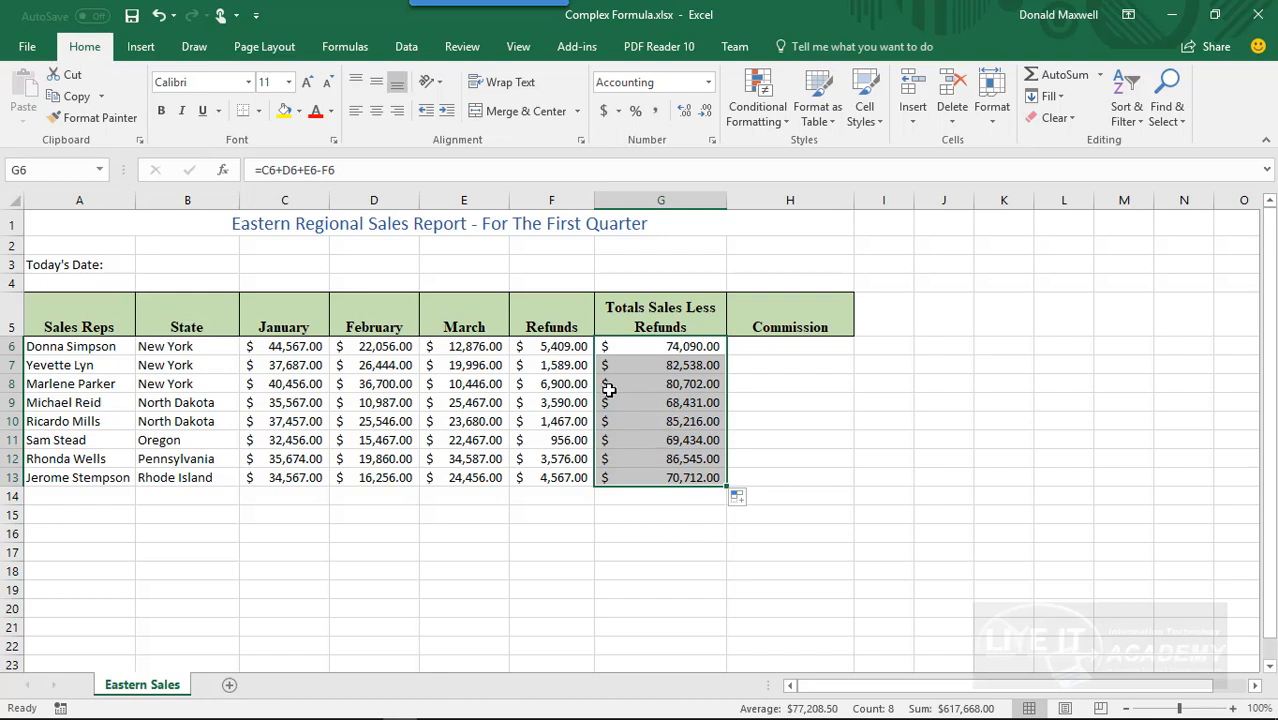
click(655, 369)
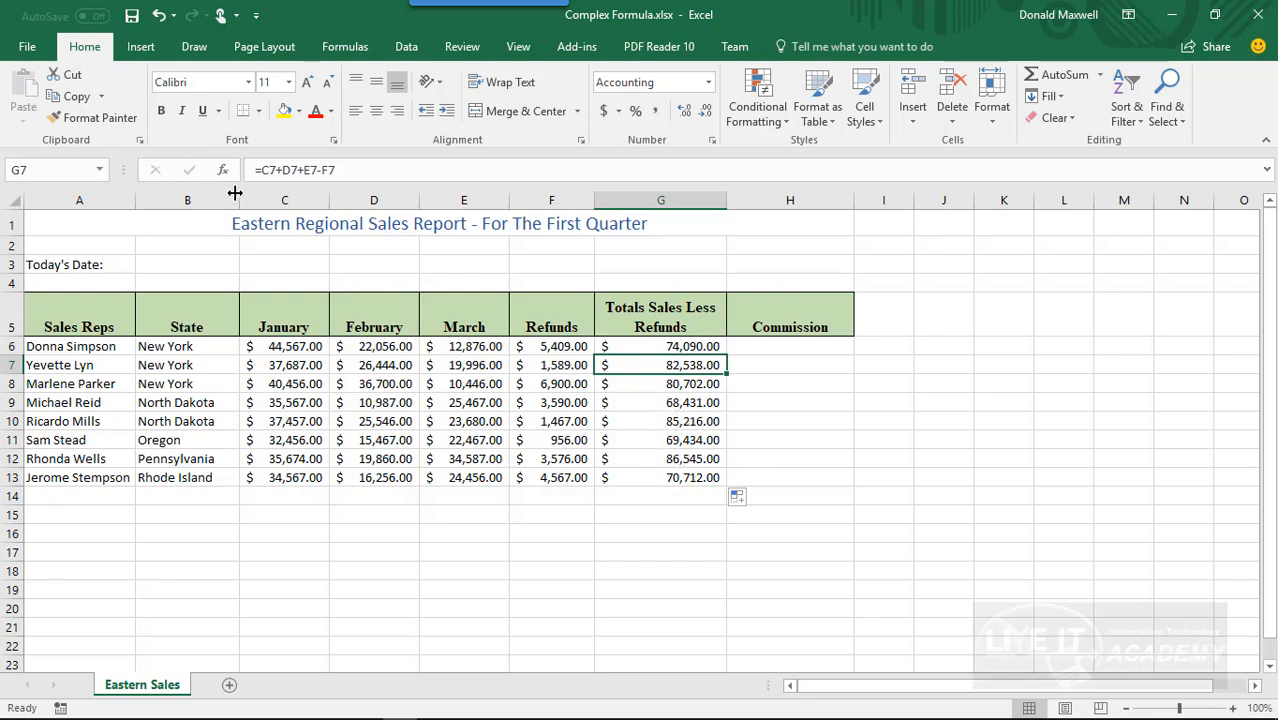
click(620, 382)
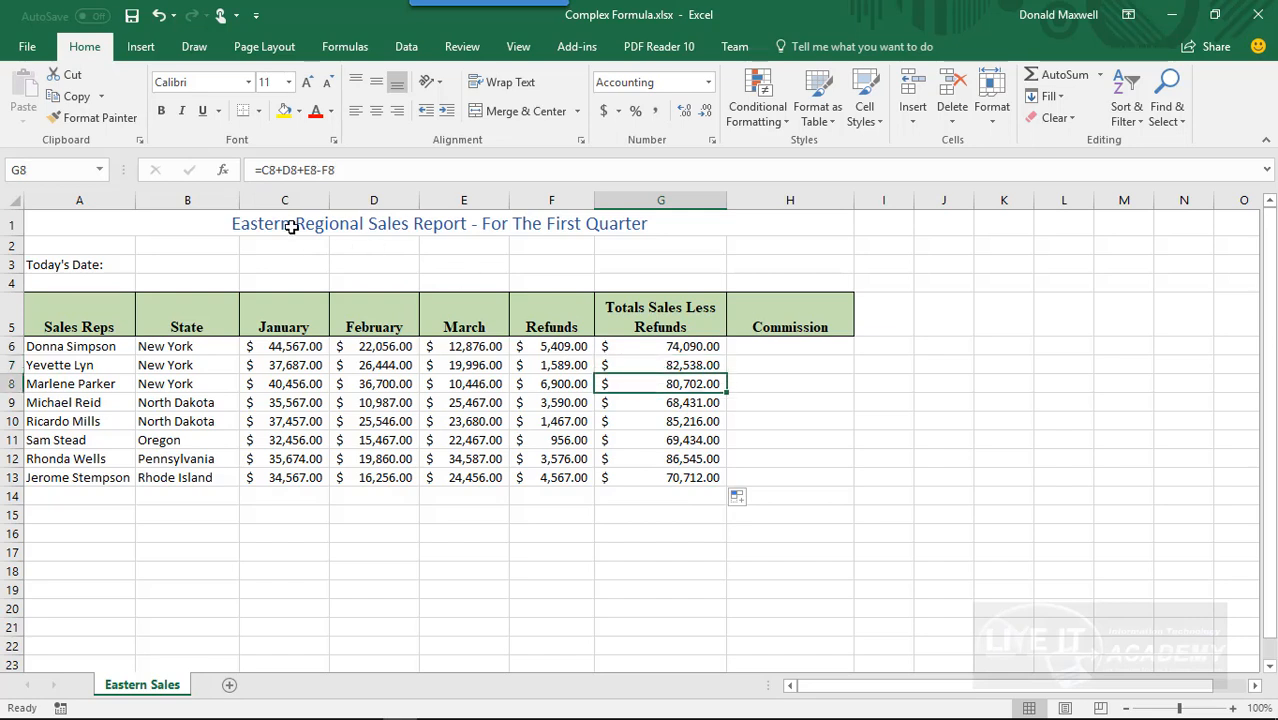
click(651, 406)
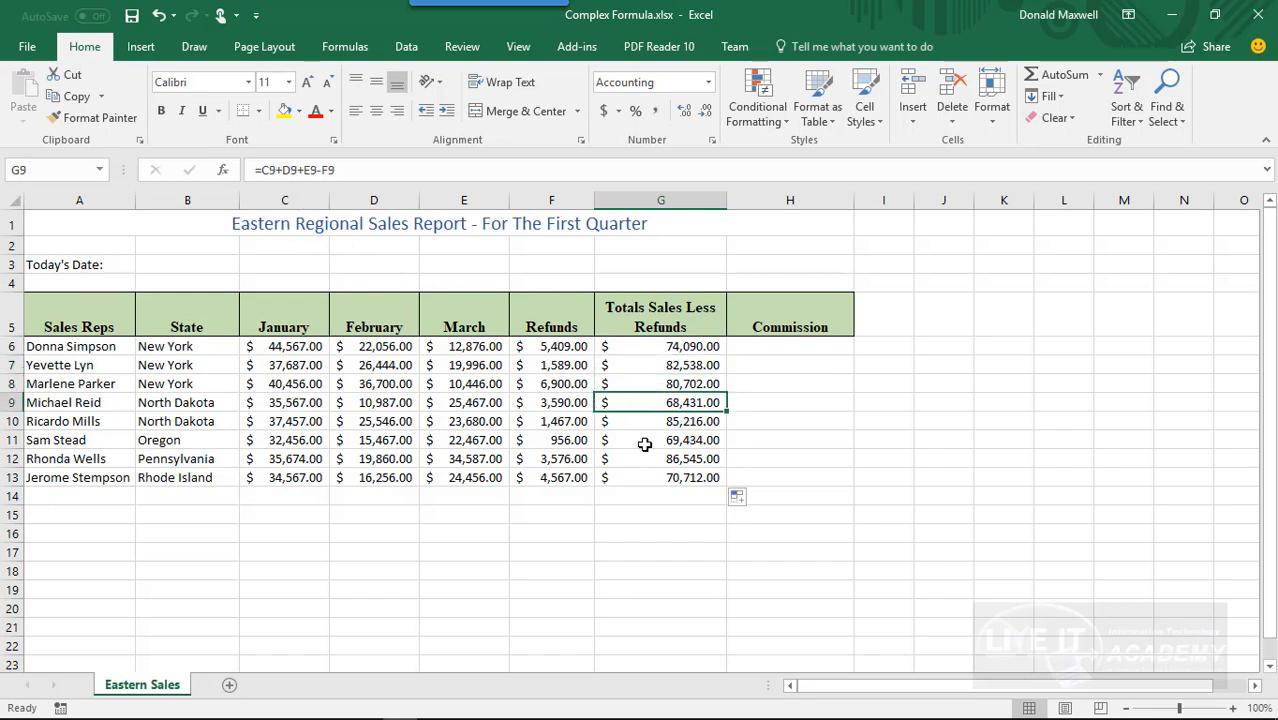
click(661, 425)
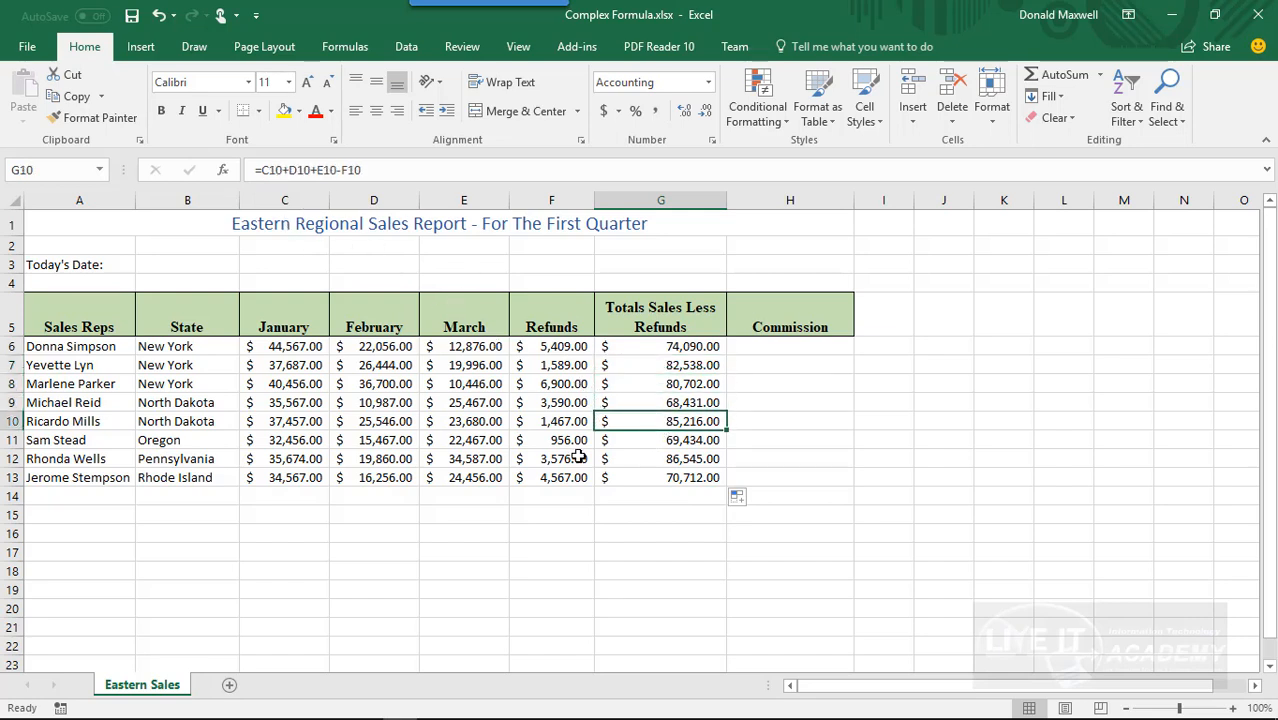
click(656, 444)
click(661, 459)
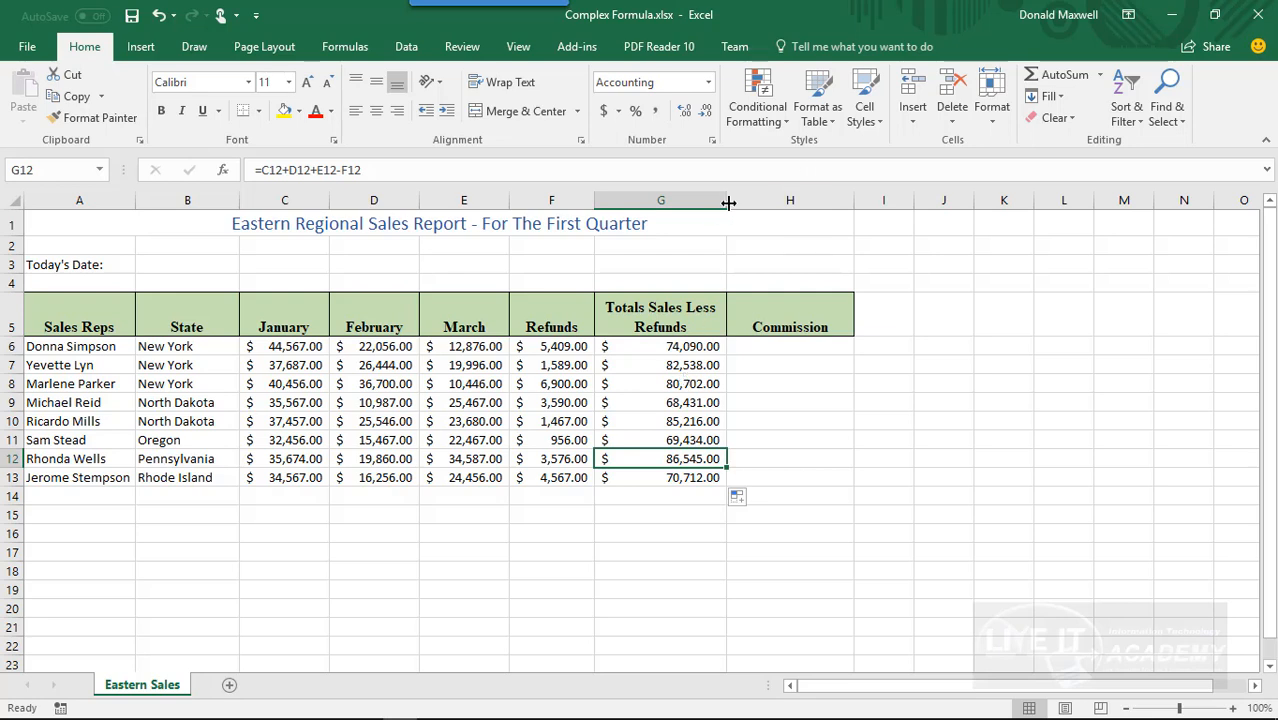
Narrow column G slightly so that the Totals Sales Less Refunds heading wraps after "Totals Sales".
drag(727, 200, 709, 205)
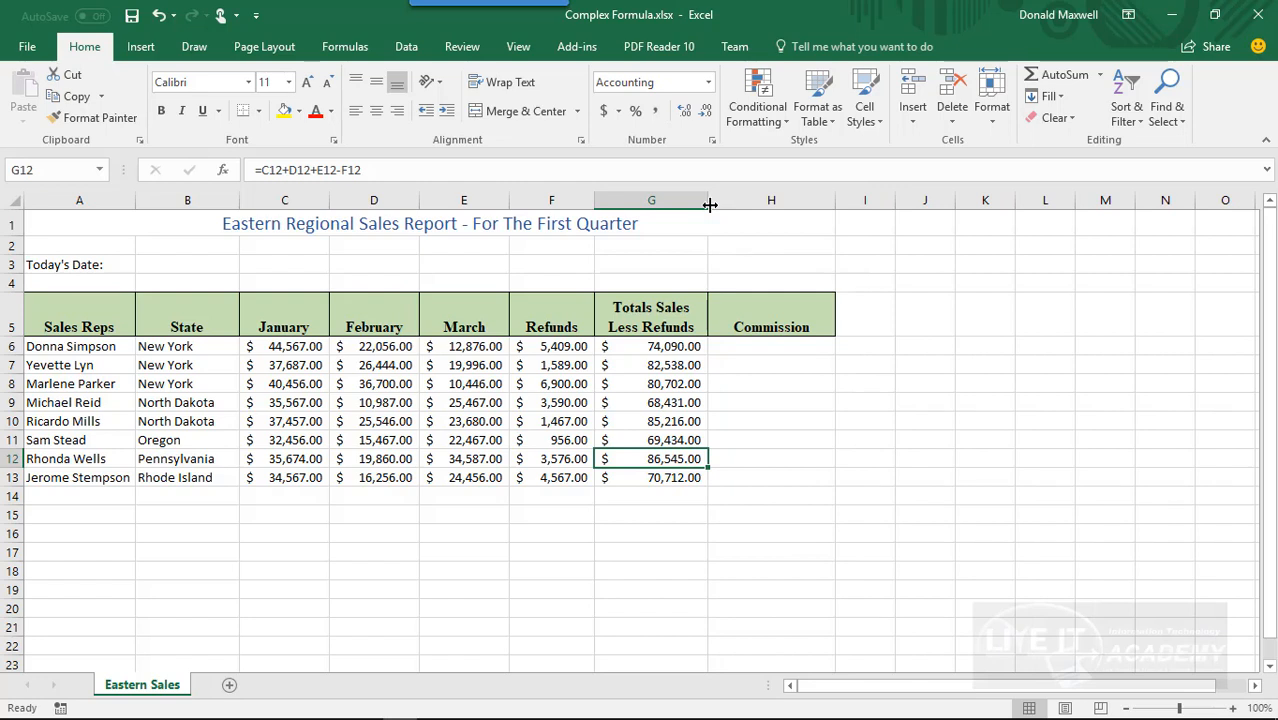